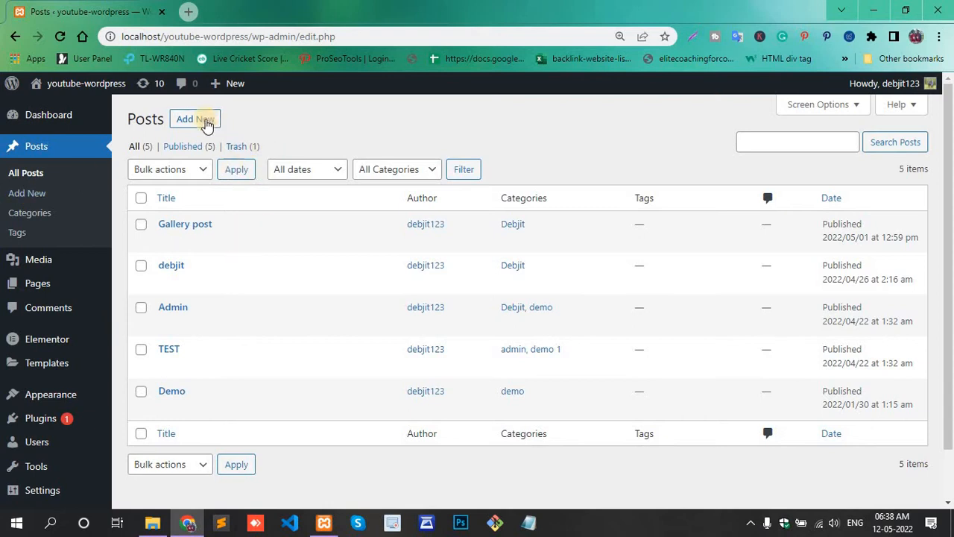
- Create a new post titled "Admin Test" and paste the copied "Where does it come from?" Lorem Ipsum text as its content
click(204, 121)
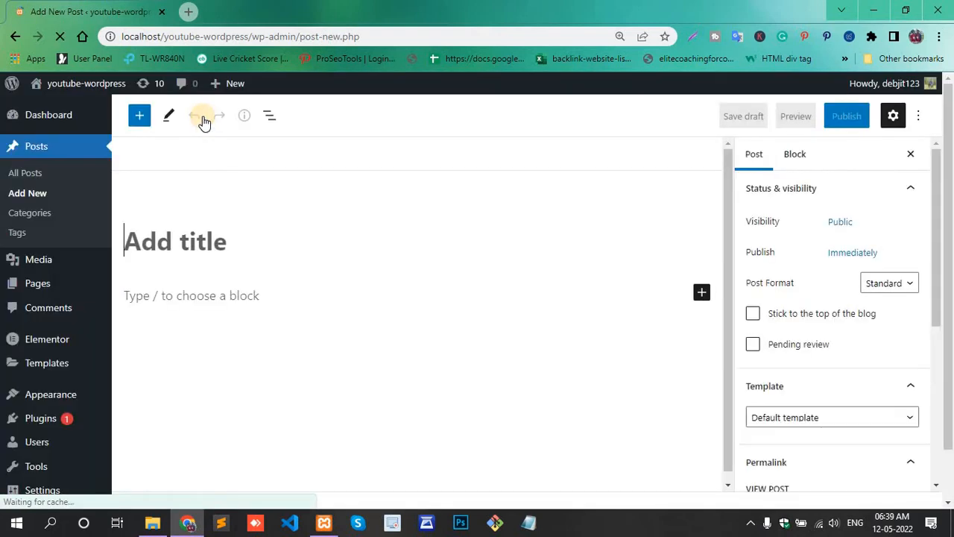
text(Ad)
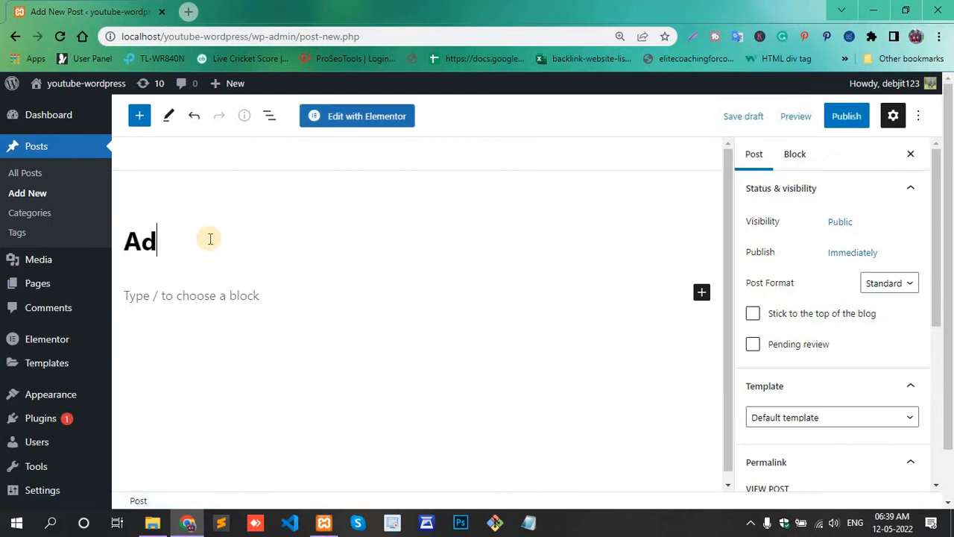
text(min Test)
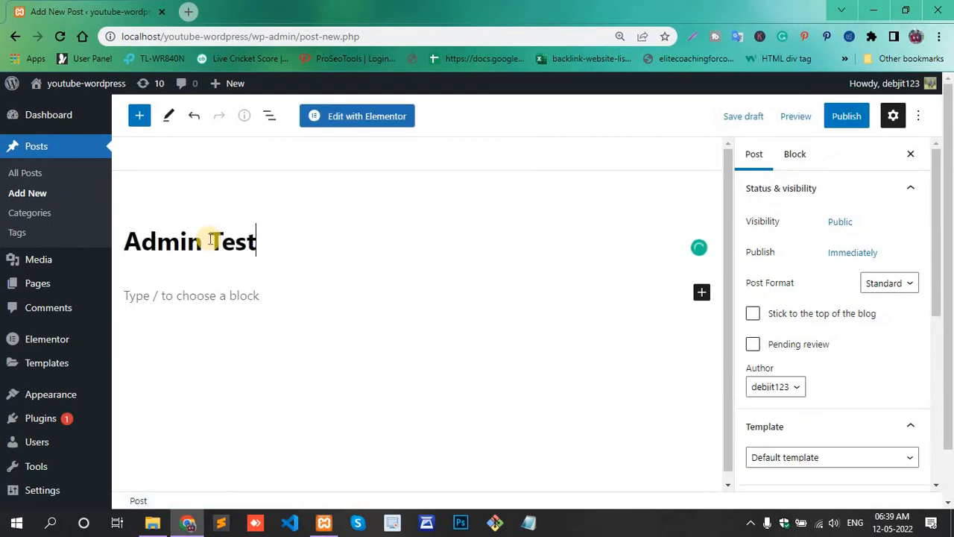
click(253, 295)
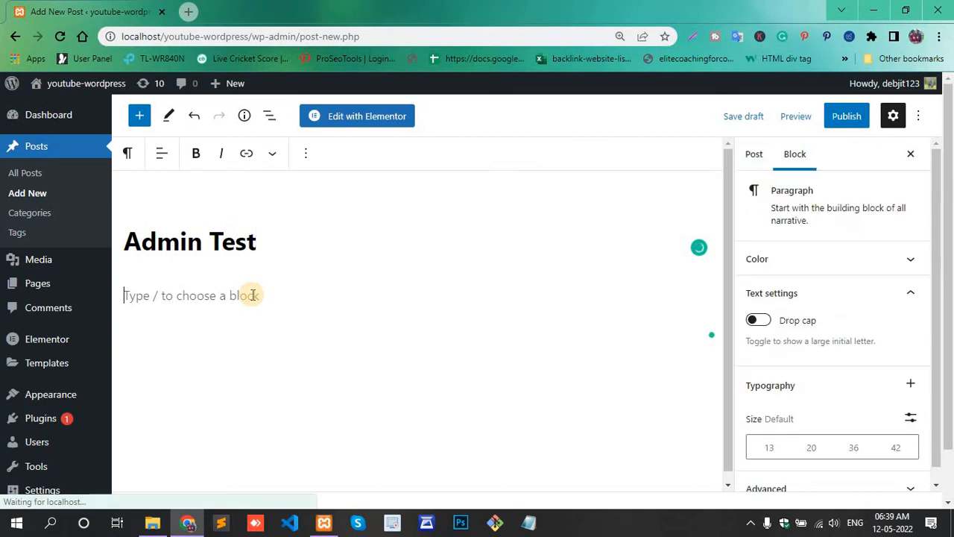
key(ctrl+v)
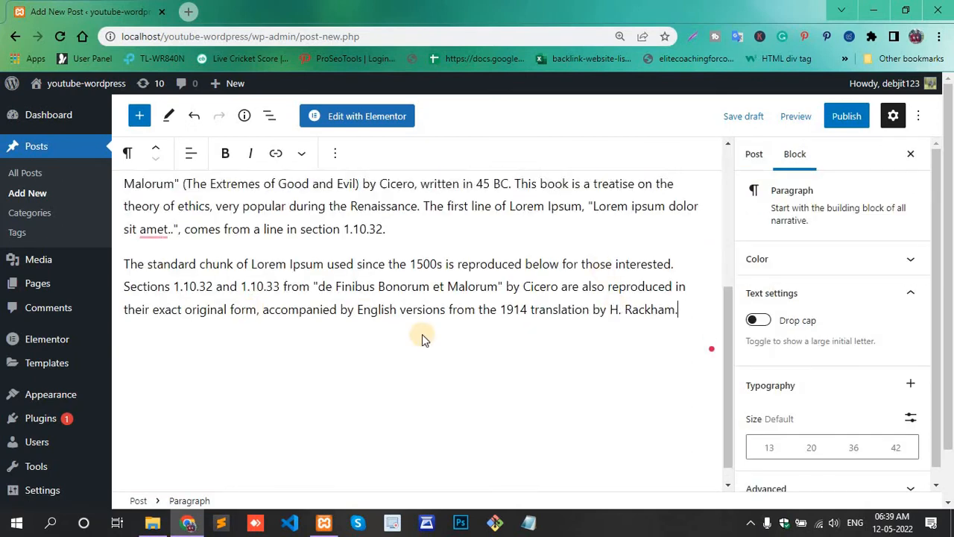
- Publish the Admin Test post and dismiss the post-publish panel
scroll(422, 336, up, 4)
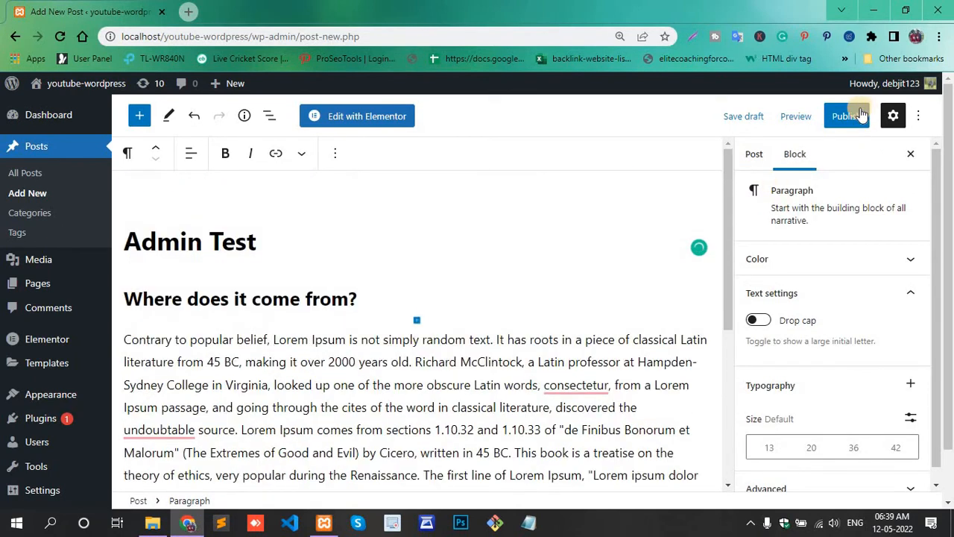
click(823, 116)
click(815, 117)
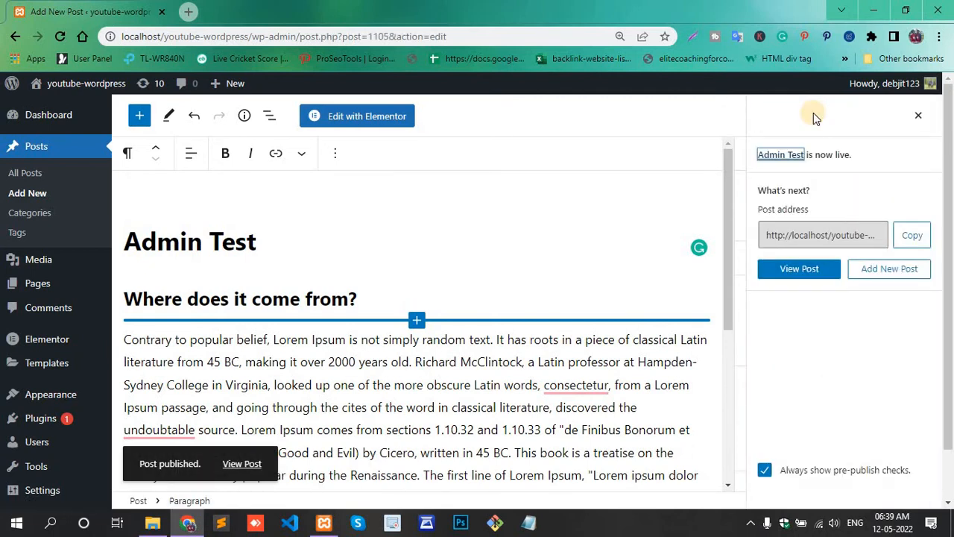
click(919, 117)
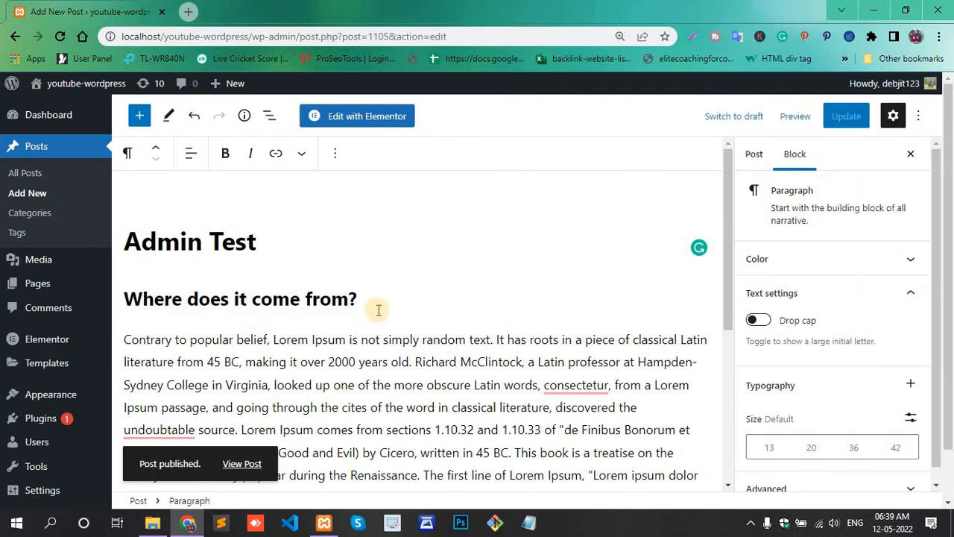
- Delete the text of the last paragraph, starting "The standard chunk of Lorem Ipsum", and update the post
scroll(377, 306, down, 4)
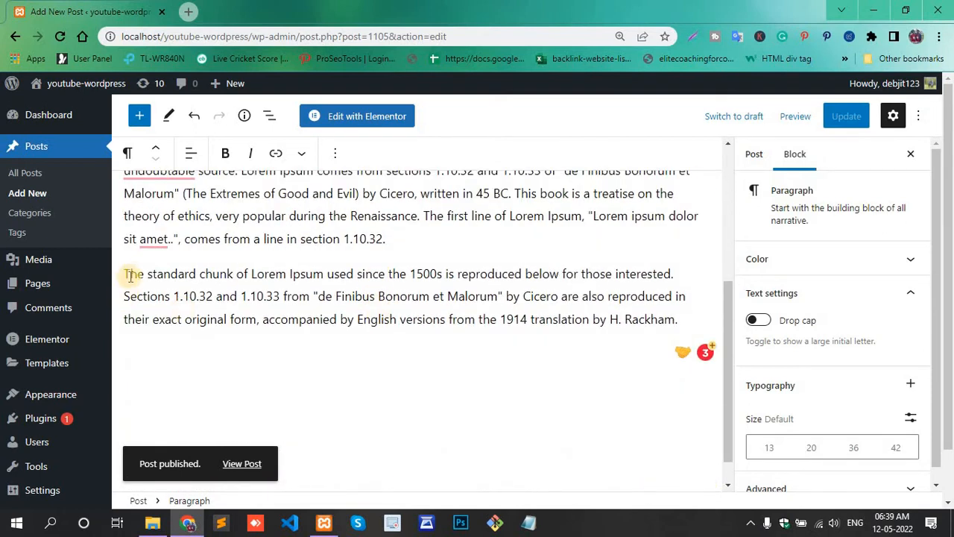
drag(127, 273, 691, 324)
key(BackSpace)
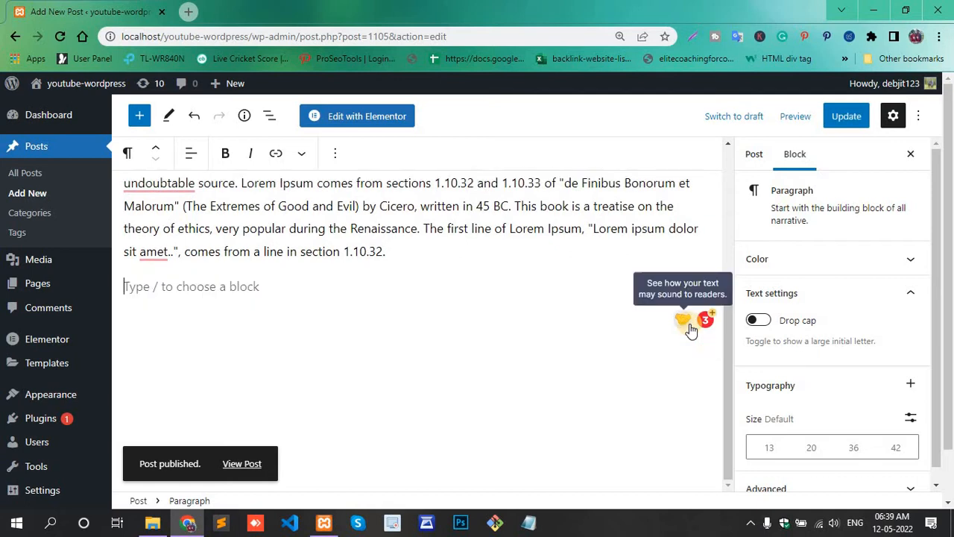
click(844, 117)
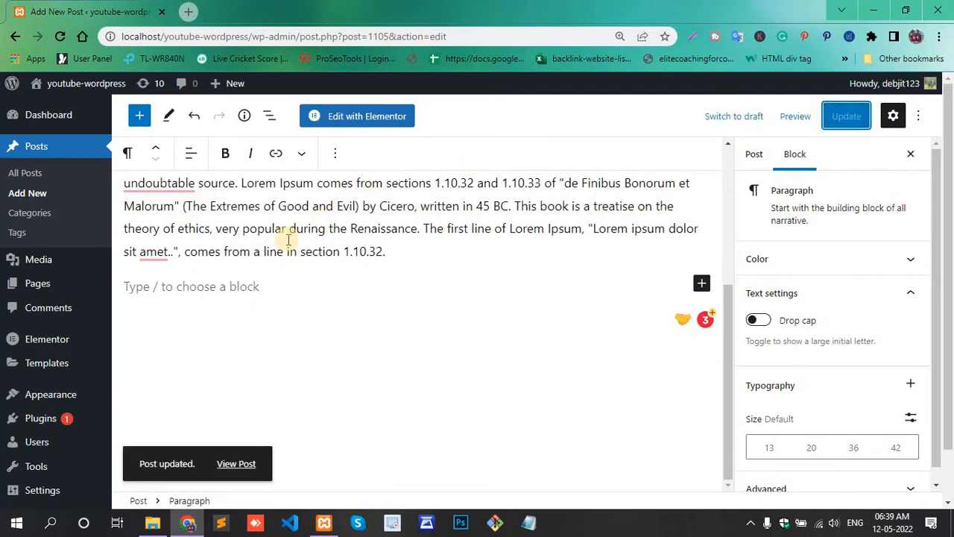
click(184, 288)
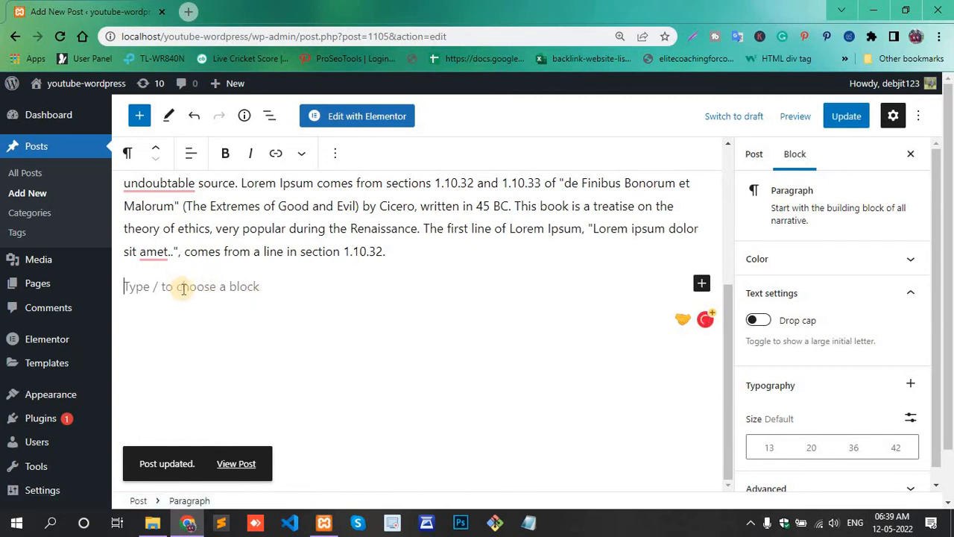
- Reload the post editor and open the revision comparison from the post settings
click(61, 36)
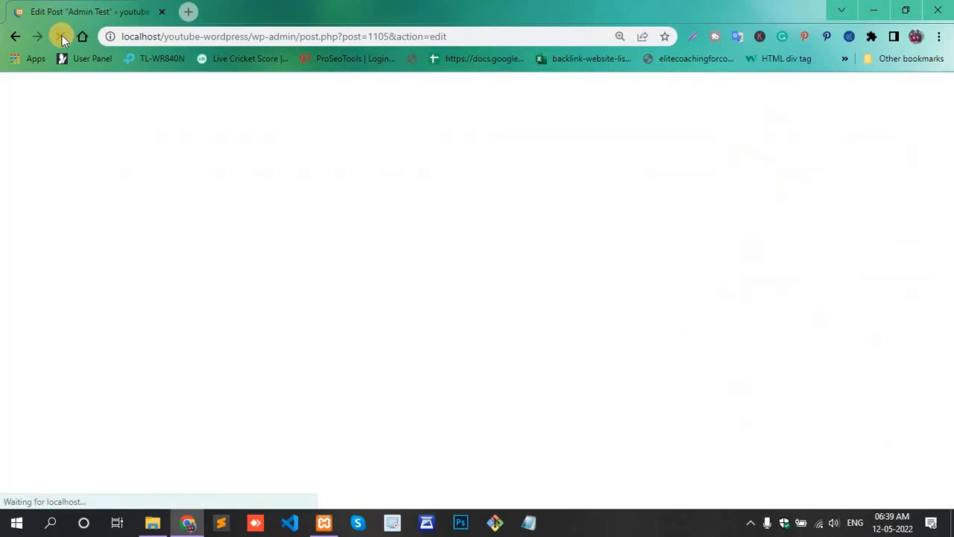
scroll(292, 376, down, 5)
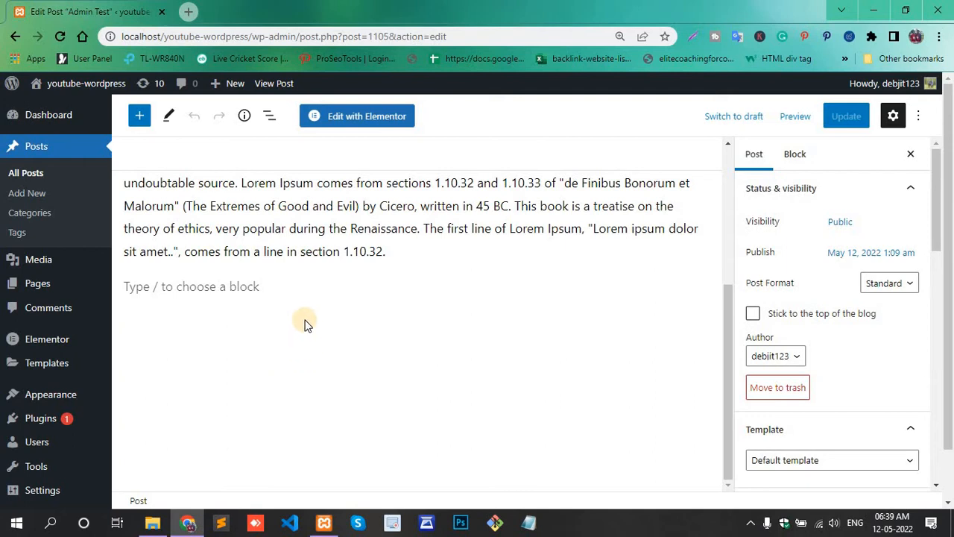
scroll(305, 325, up, 4)
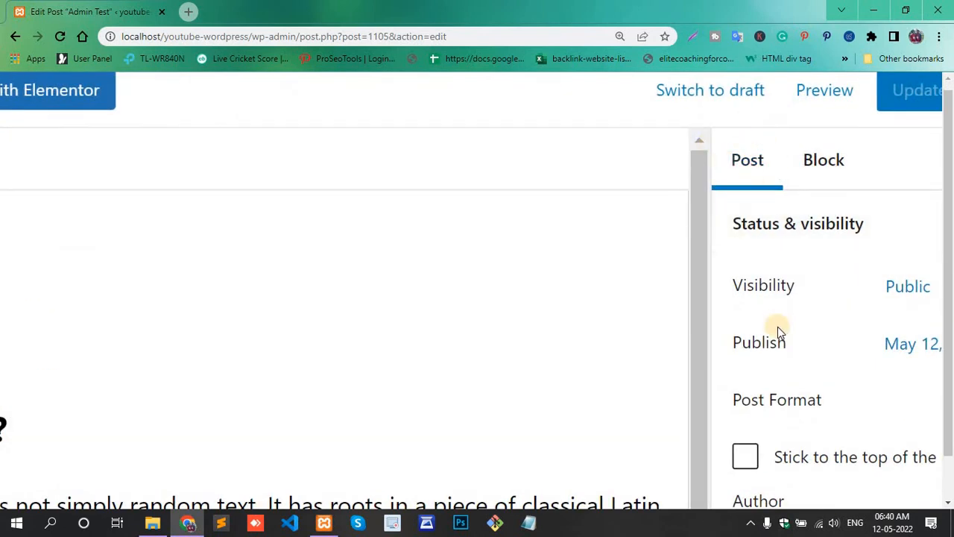
scroll(777, 328, down, 1)
scroll(777, 328, down, 6)
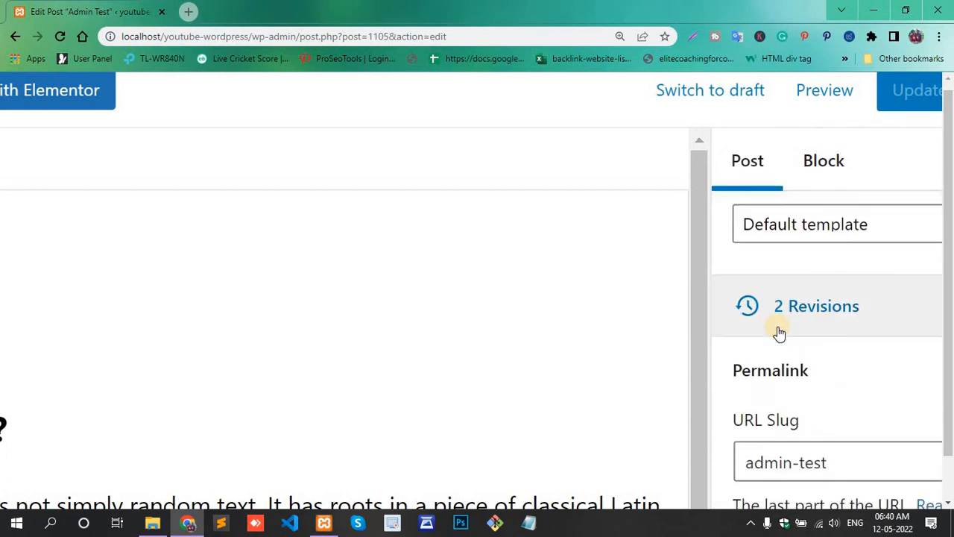
scroll(777, 328, down, 1)
scroll(778, 328, down, 2)
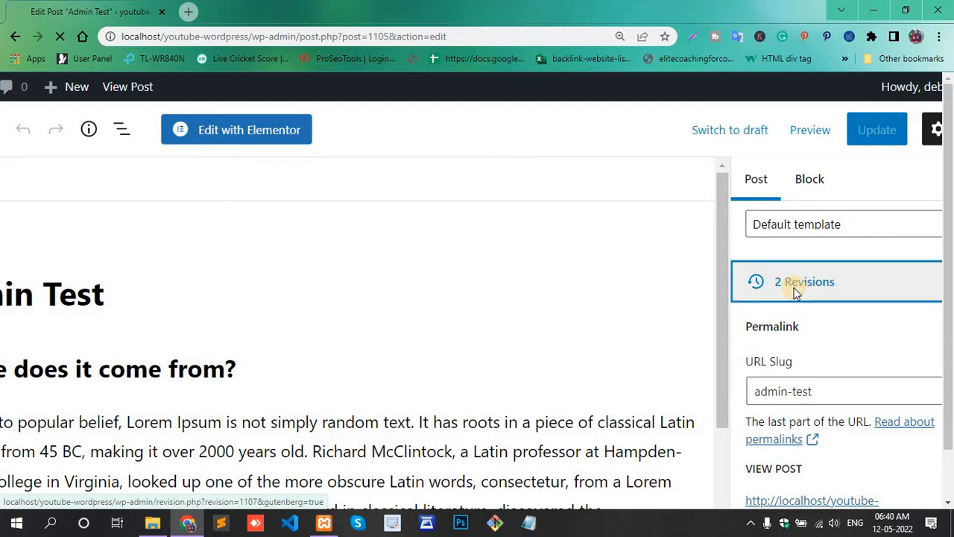
click(793, 291)
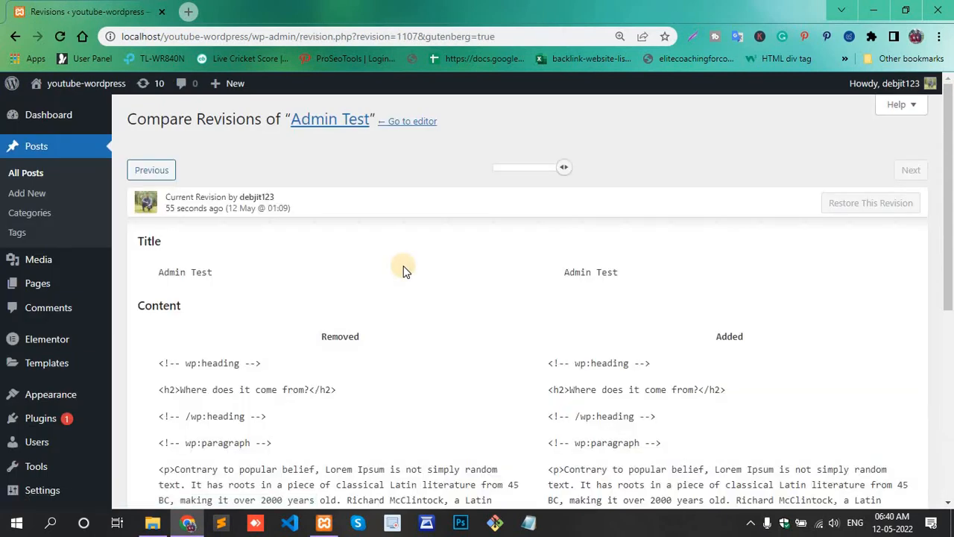
- Examine the removed and added content of the current revision down to the last paragraph
scroll(403, 269, down, 2)
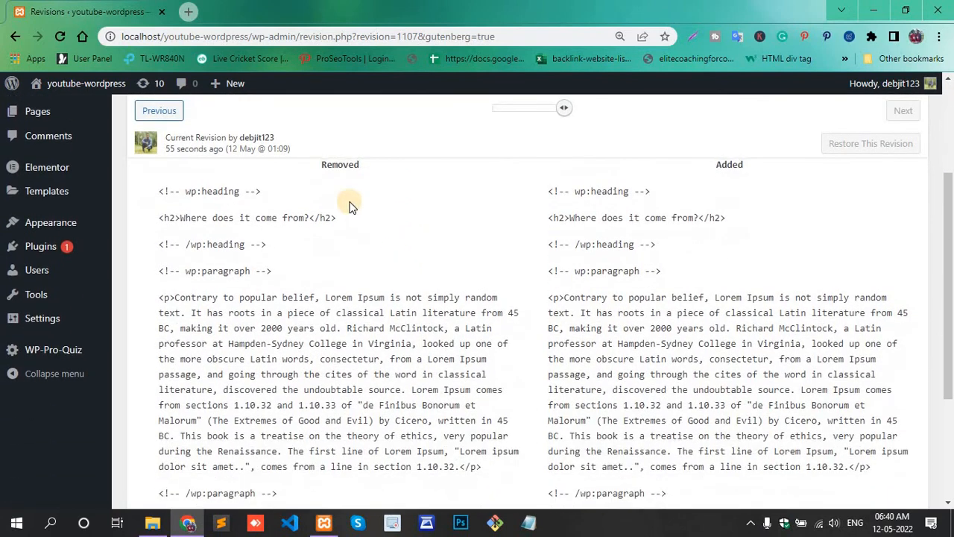
scroll(336, 192, up, 1)
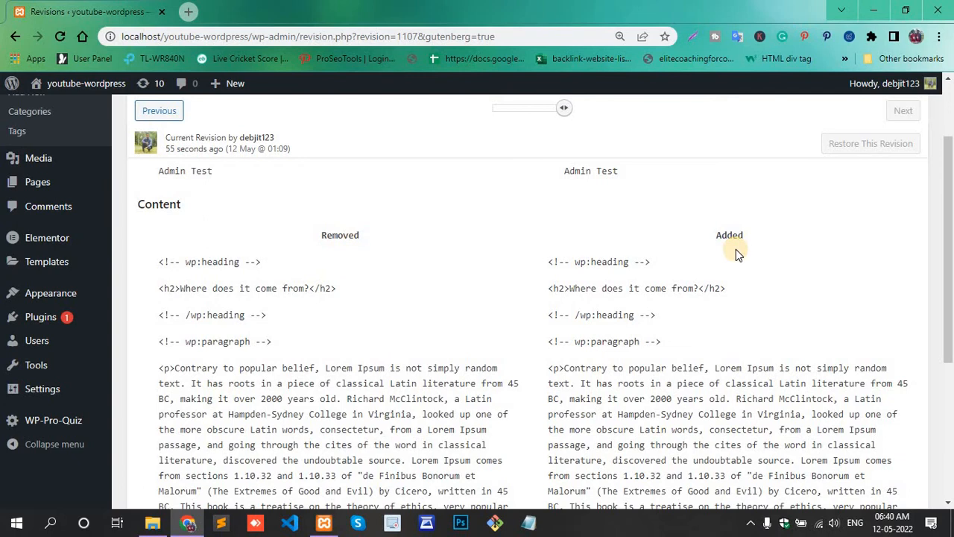
drag(559, 106, 610, 117)
scroll(391, 281, down, 4)
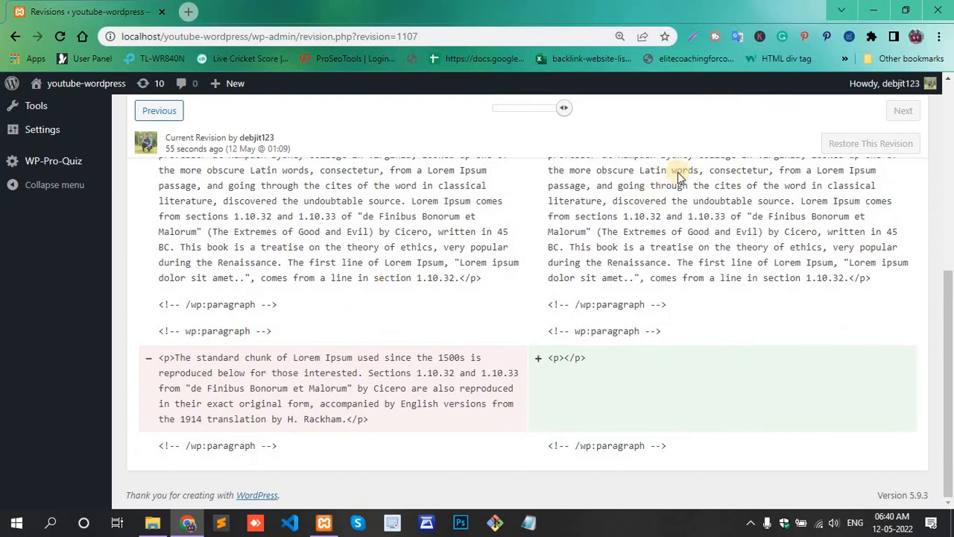
- Outline the removed paragraph with a red rectangle in a screen capture and discard the capture
key(Print)
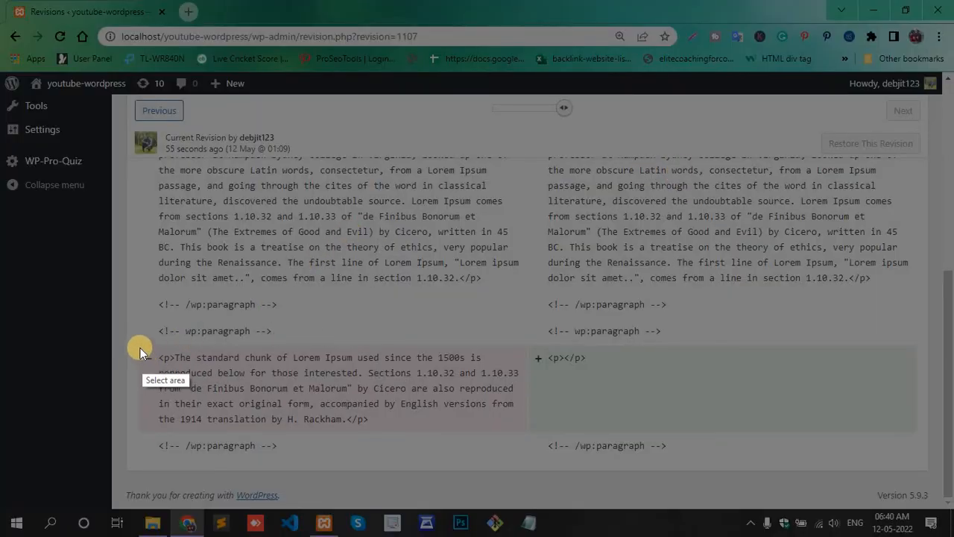
mouse_move(139, 344)
mouse_down()
mouse_move(245, 421)
mouse_move(344, 440)
mouse_move(528, 440)
mouse_up()
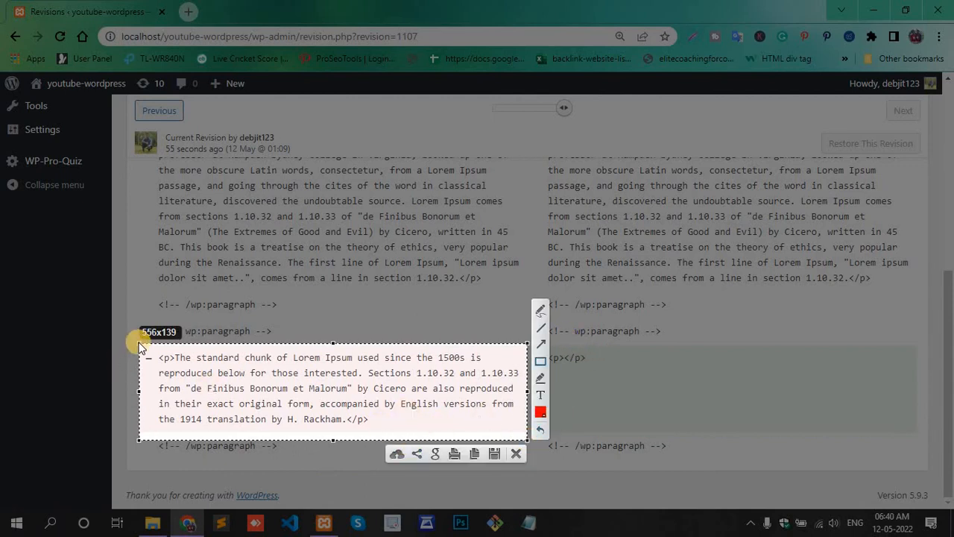
drag(157, 353, 520, 438)
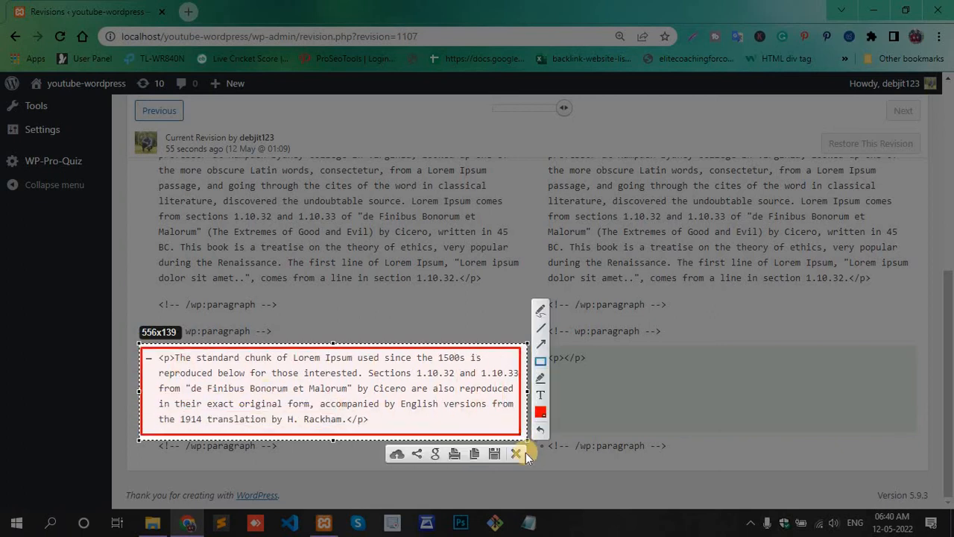
click(517, 454)
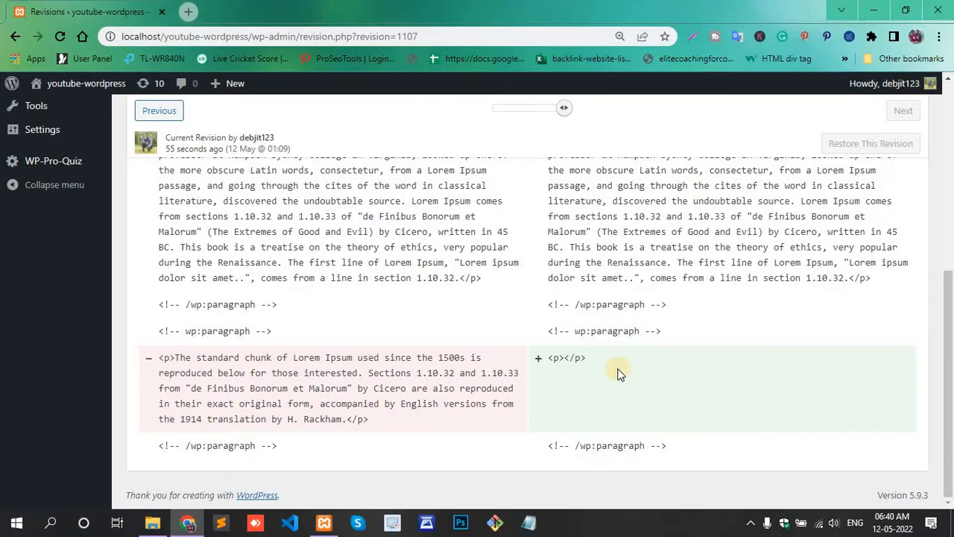
- Outline the added empty paragraph with a red rectangle in a screen capture and discard the capture
key(Print)
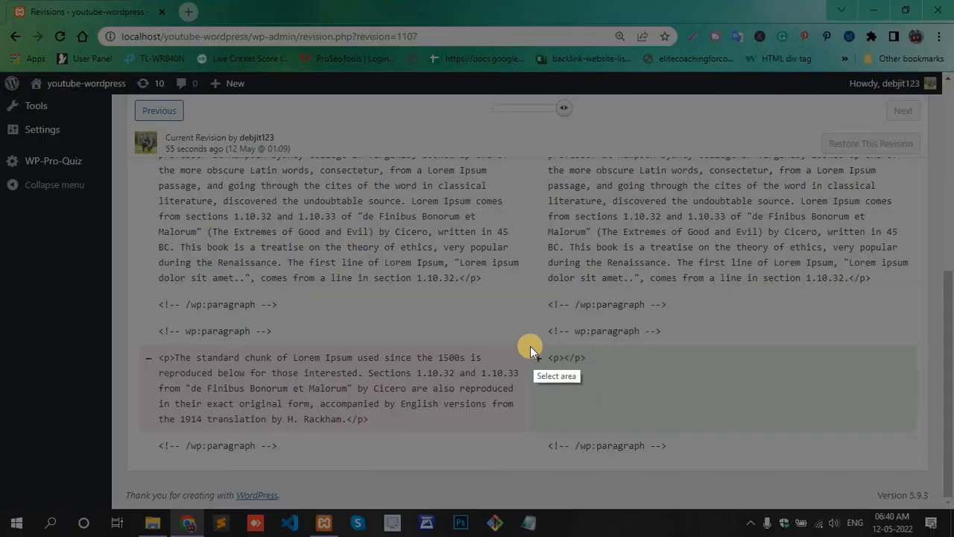
mouse_move(528, 344)
mouse_down()
mouse_move(654, 439)
mouse_move(923, 439)
mouse_up()
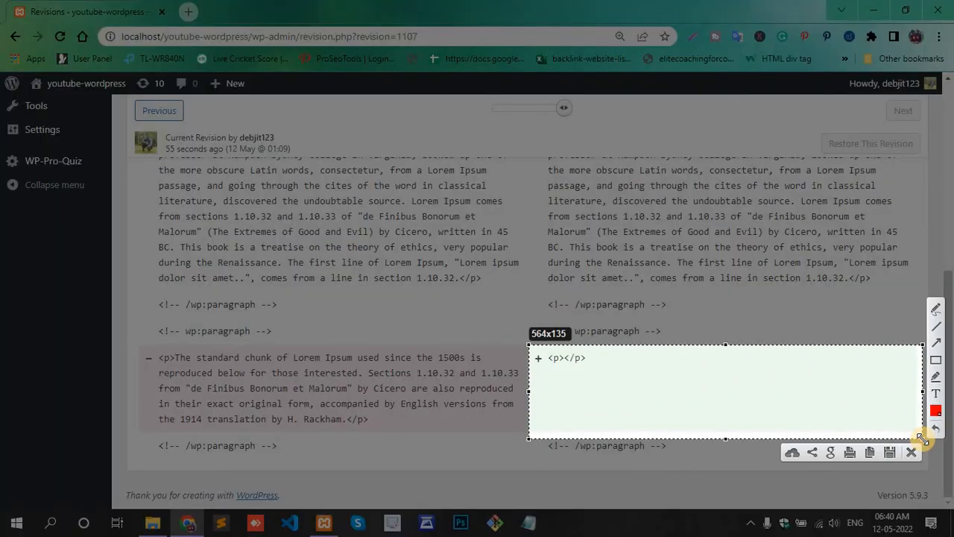
click(936, 361)
mouse_move(531, 350)
mouse_down()
mouse_move(560, 362)
mouse_move(811, 395)
mouse_up()
drag(866, 419, 915, 434)
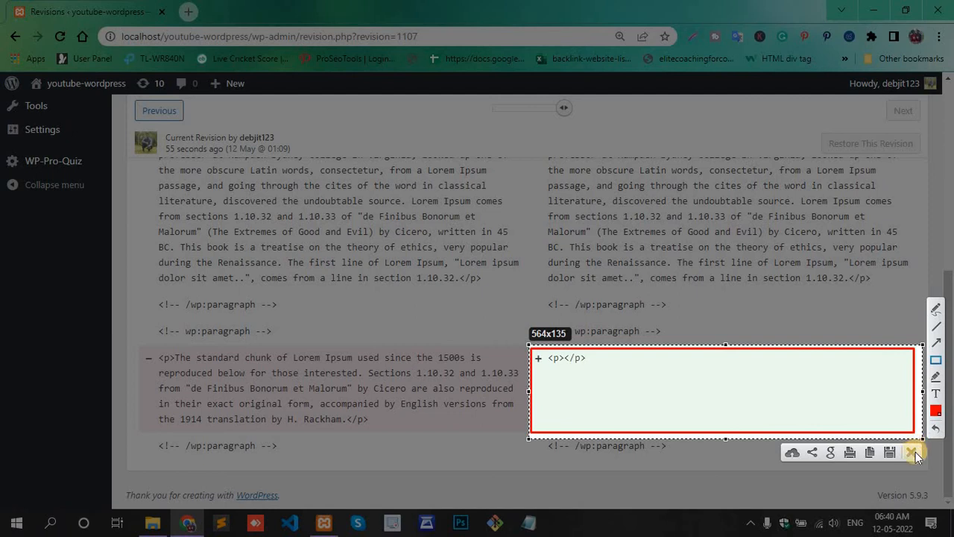
click(914, 453)
- Return to the post editor and copy the paragraph text from "Sydney College in Virginia" through "section 1.10.32."
scroll(512, 246, up, 5)
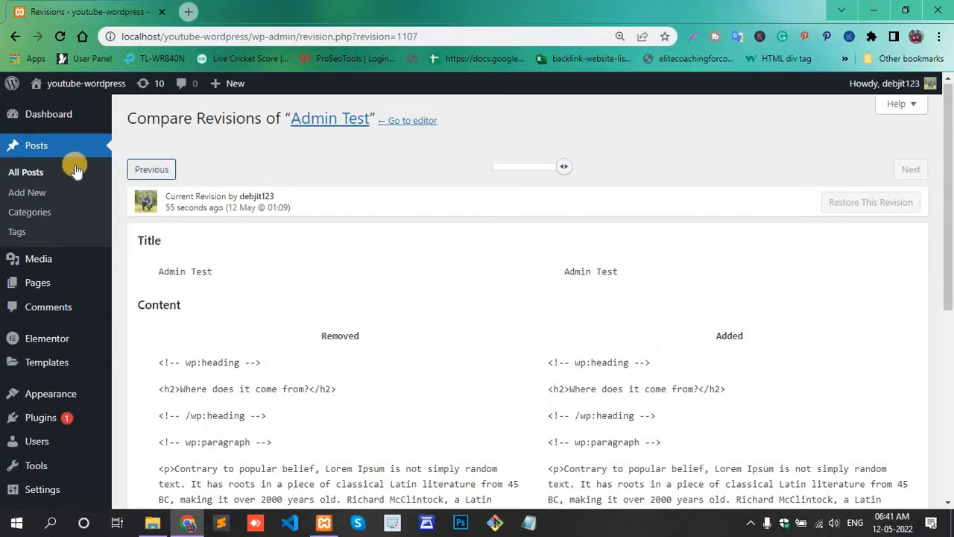
click(408, 122)
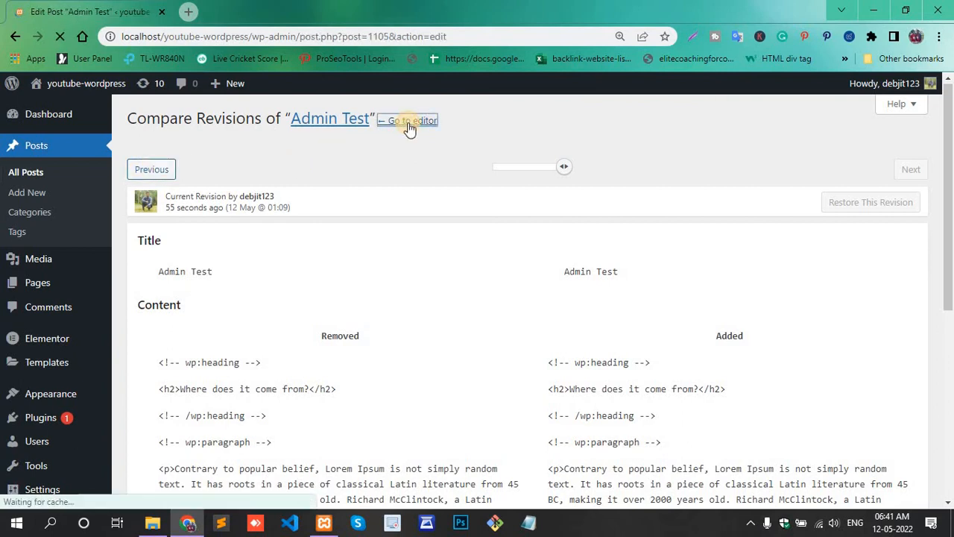
scroll(362, 317, down, 3)
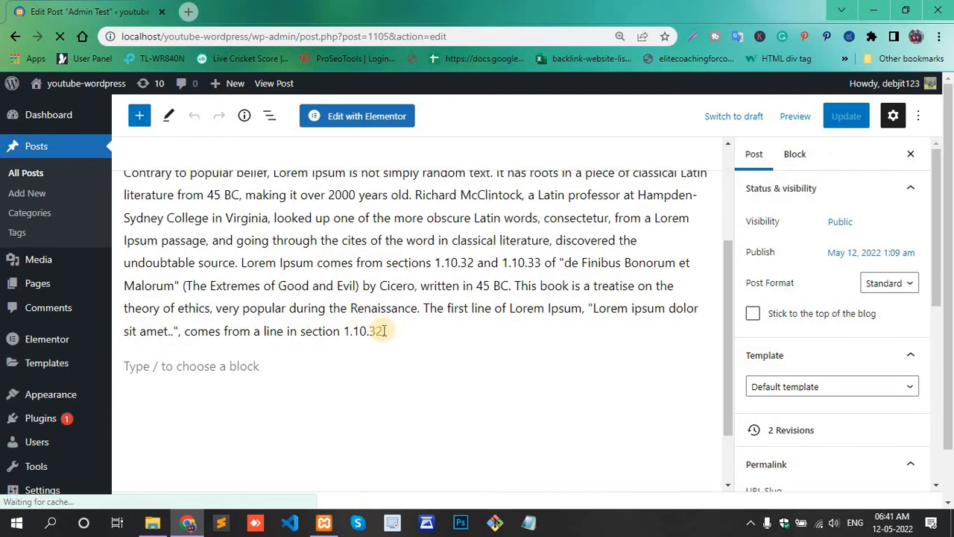
drag(386, 331, 126, 213)
key(ctrl+c)
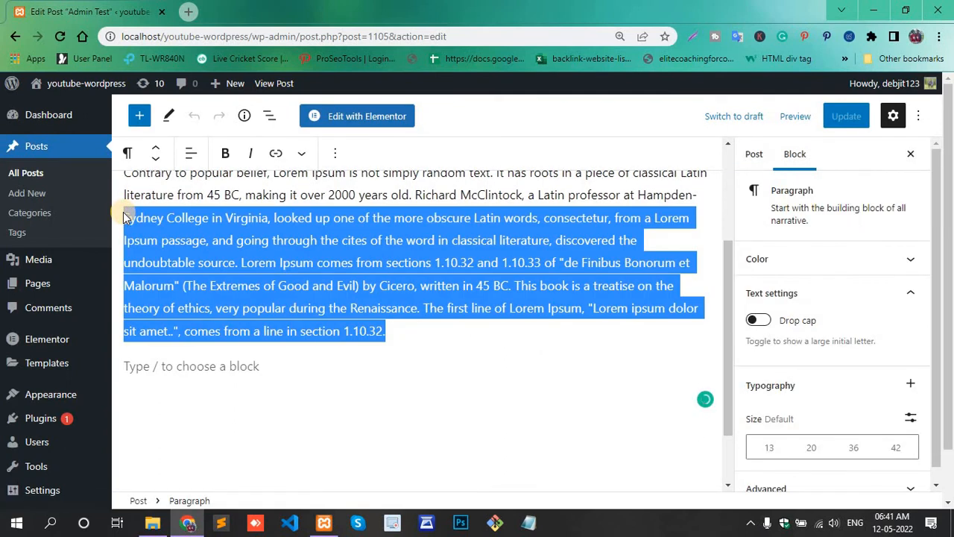
- Paste the copied text twice as new paragraphs at the end of the post, separated by an empty paragraph, and update the post
click(214, 367)
key(Return)
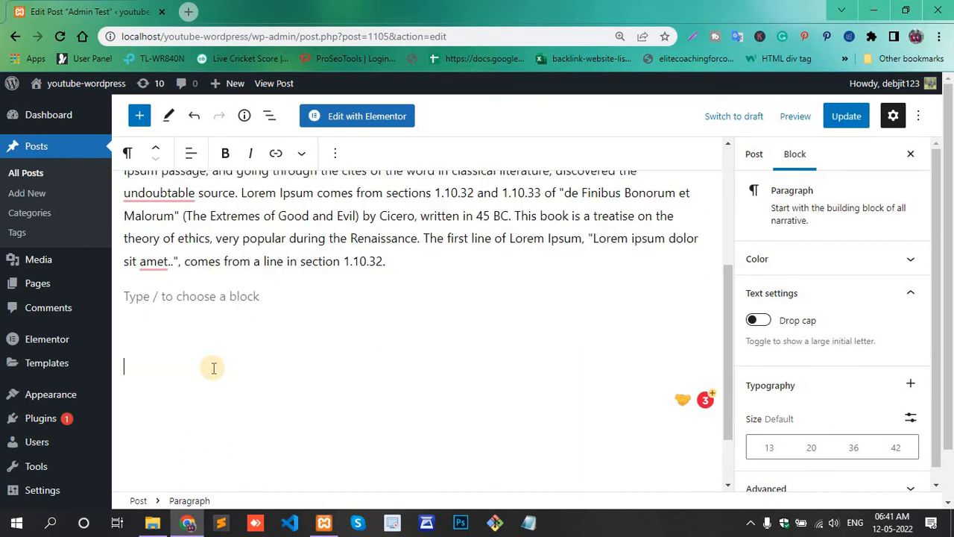
key(ctrl+v)
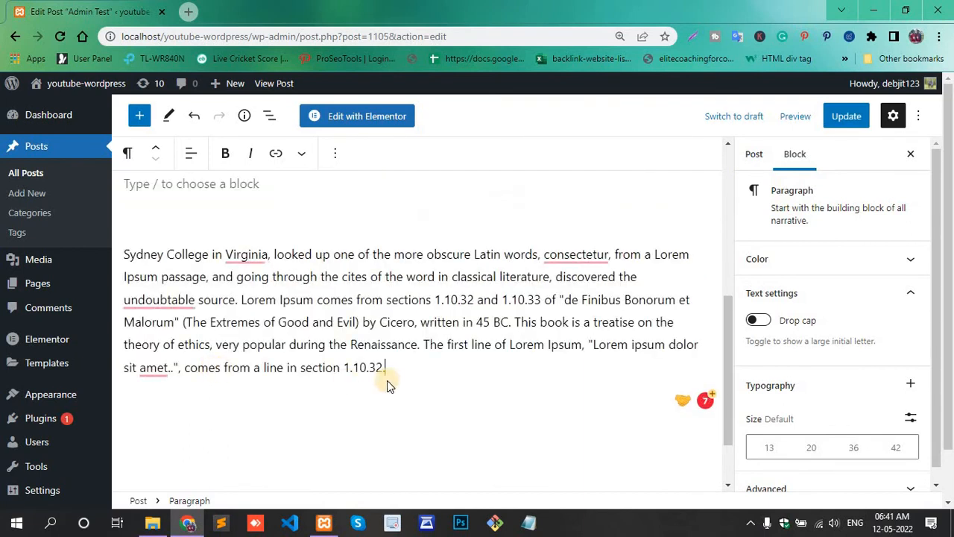
key(Return)
key(Return)
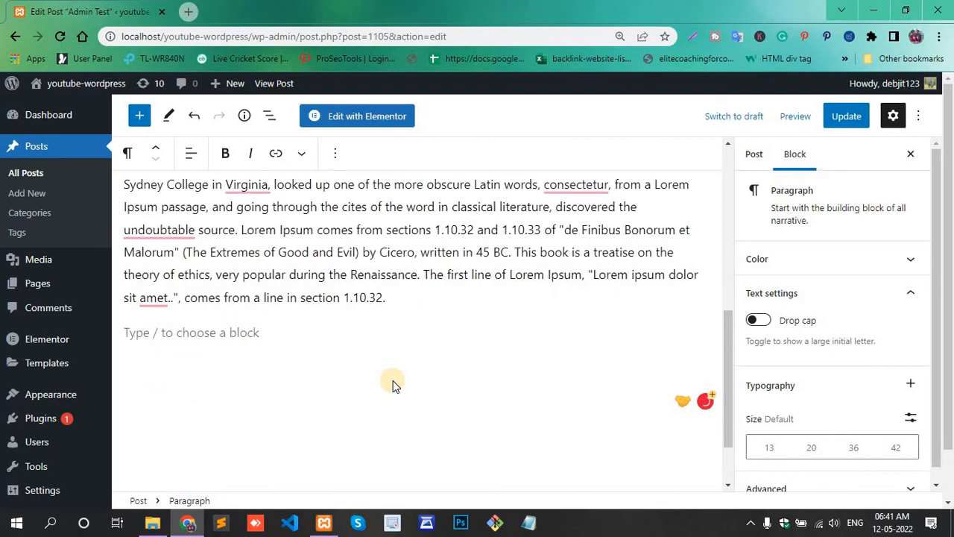
key(ctrl+v)
click(832, 118)
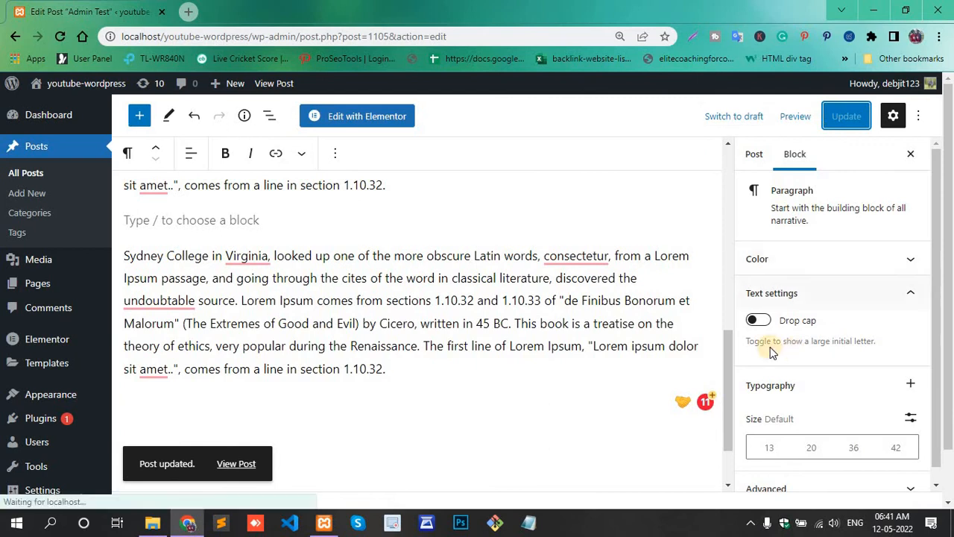
- Open the revision comparison of the updated post from its post settings
click(755, 152)
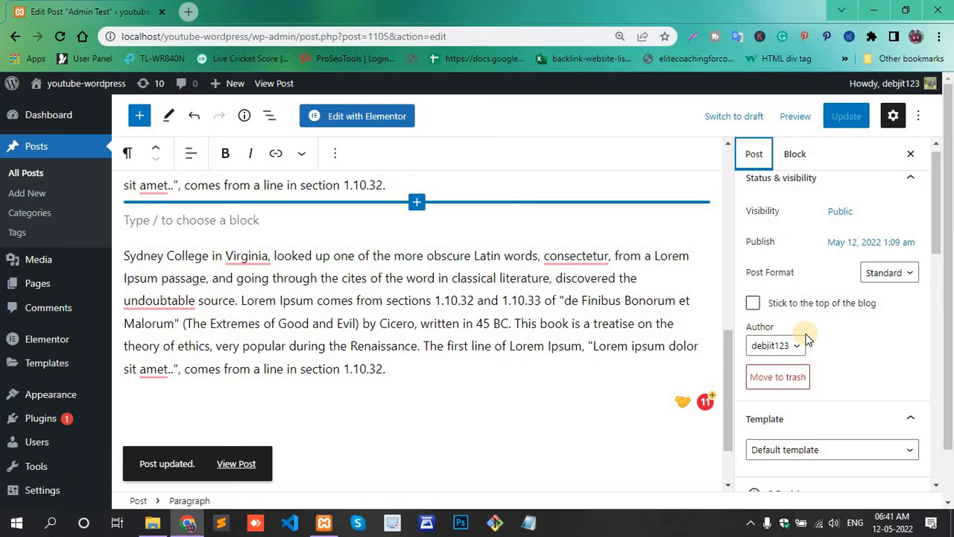
scroll(805, 338, down, 2)
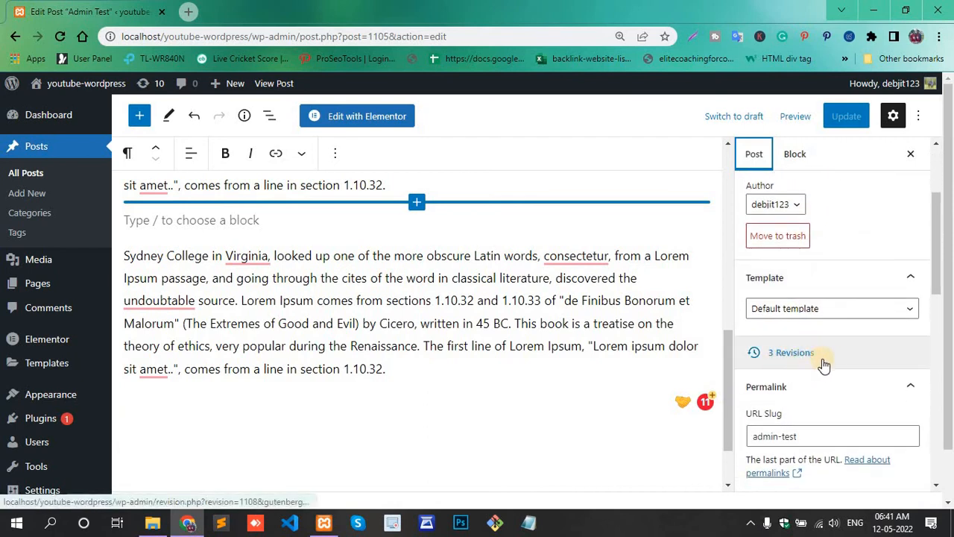
click(830, 362)
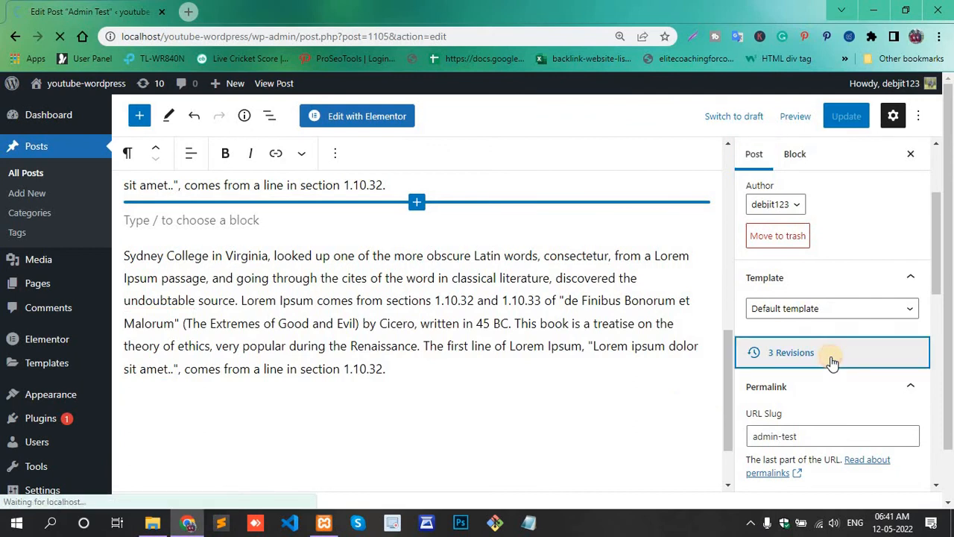
- Examine the content differences between the current and previous revision down to the last added paragraph
scroll(440, 318, down, 1)
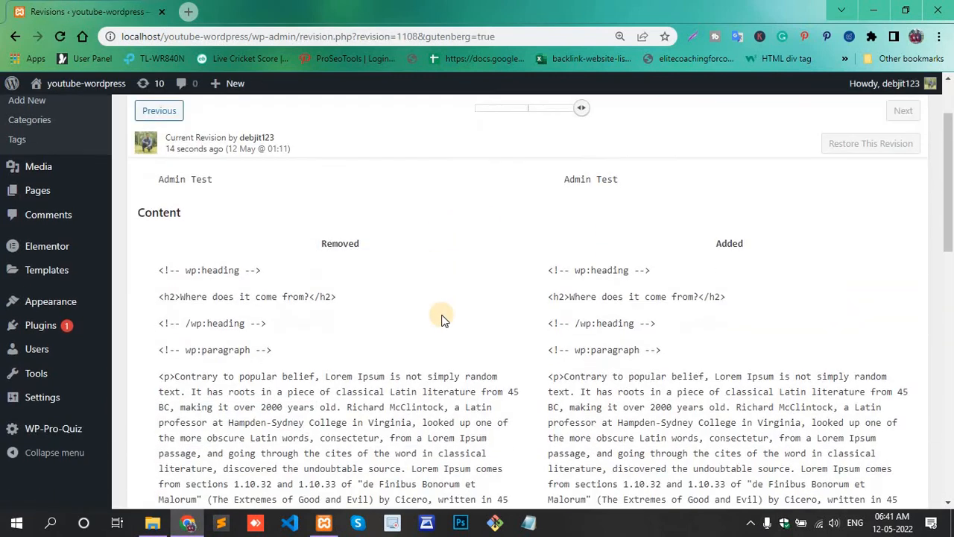
scroll(507, 268, up, 1)
scroll(686, 341, down, 4)
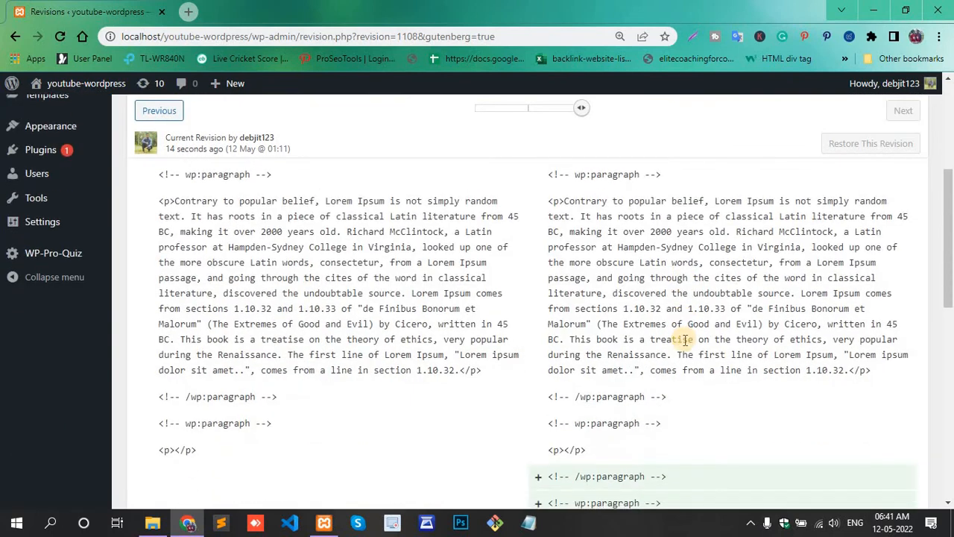
scroll(686, 341, down, 5)
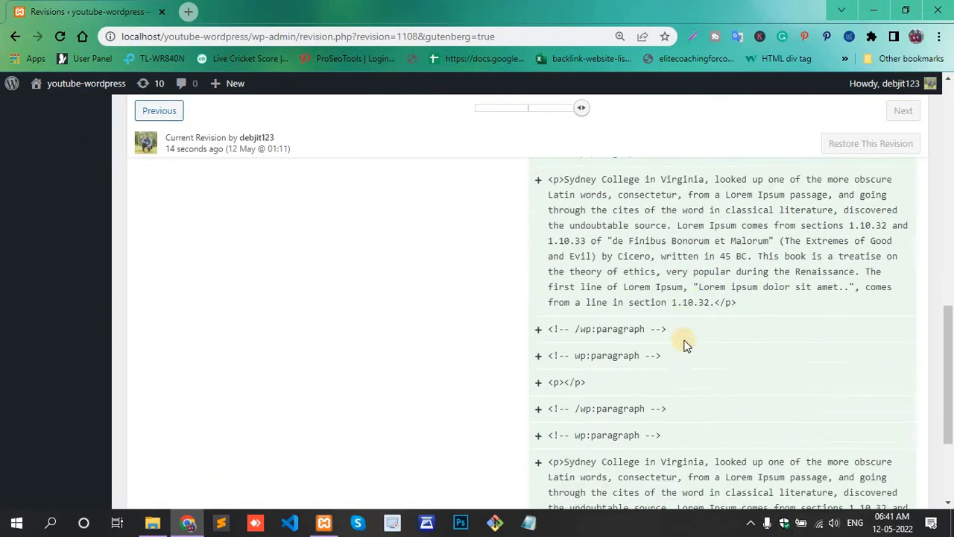
scroll(671, 372, down, 1)
scroll(644, 464, down, 1)
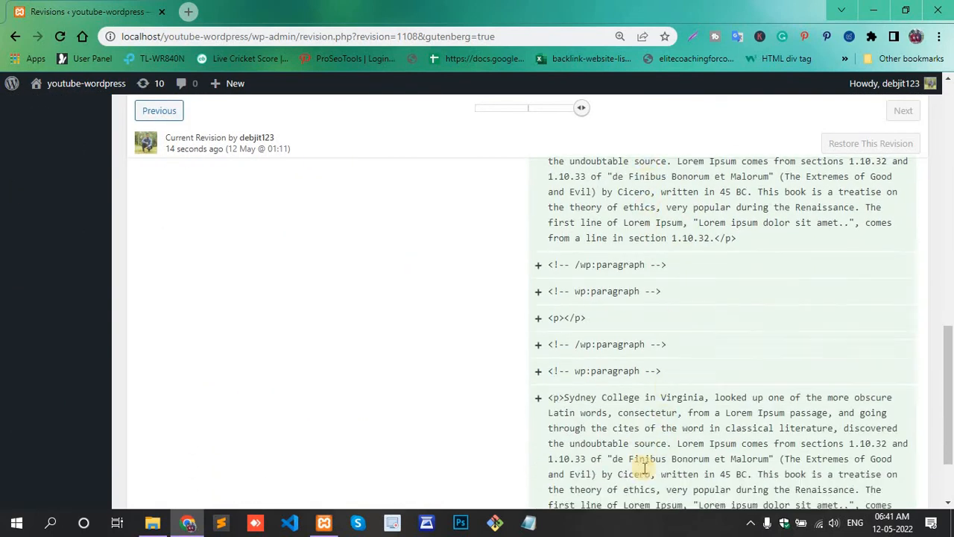
scroll(644, 467, down, 2)
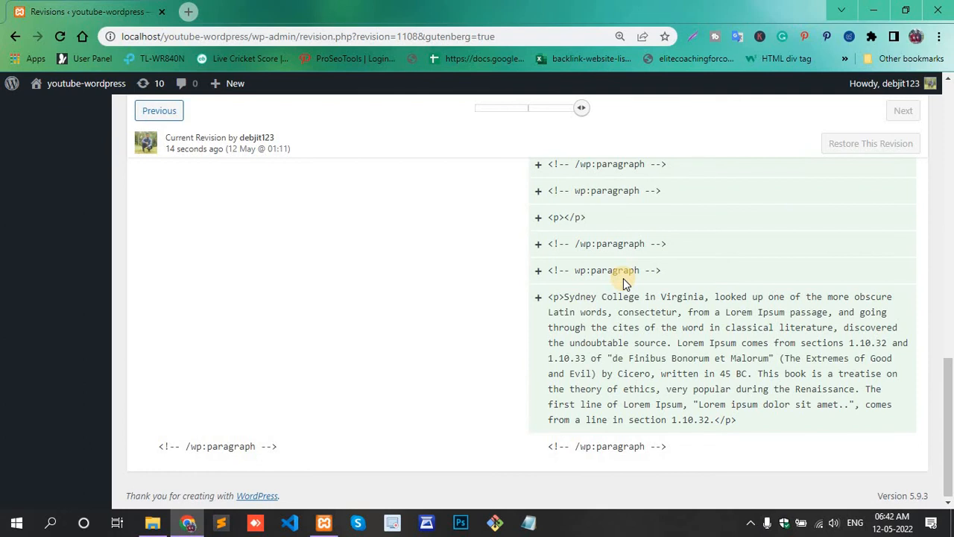
- Restore the middle revision, dated 12 May @ 01:09, and check the post's content in the editor
scroll(623, 278, up, 15)
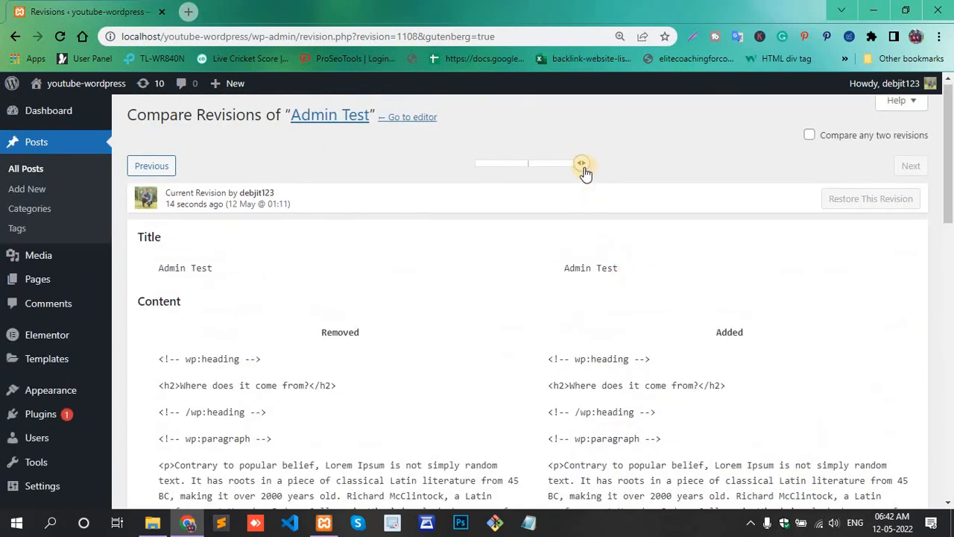
mouse_move(583, 170)
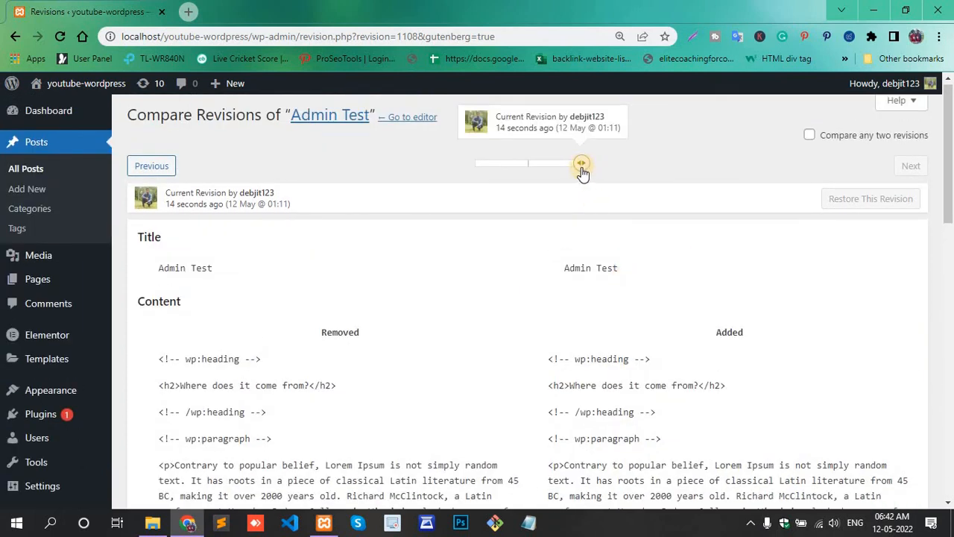
drag(585, 172, 531, 170)
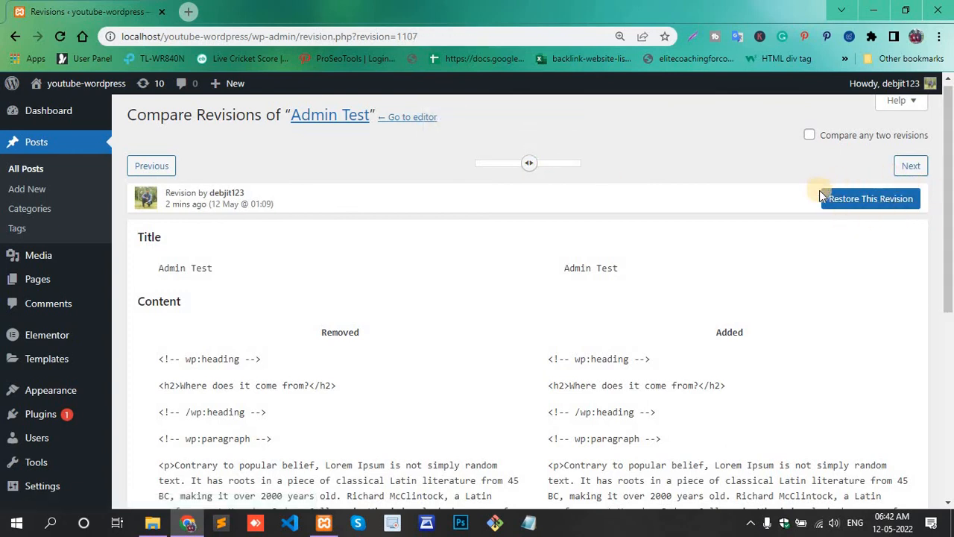
click(880, 198)
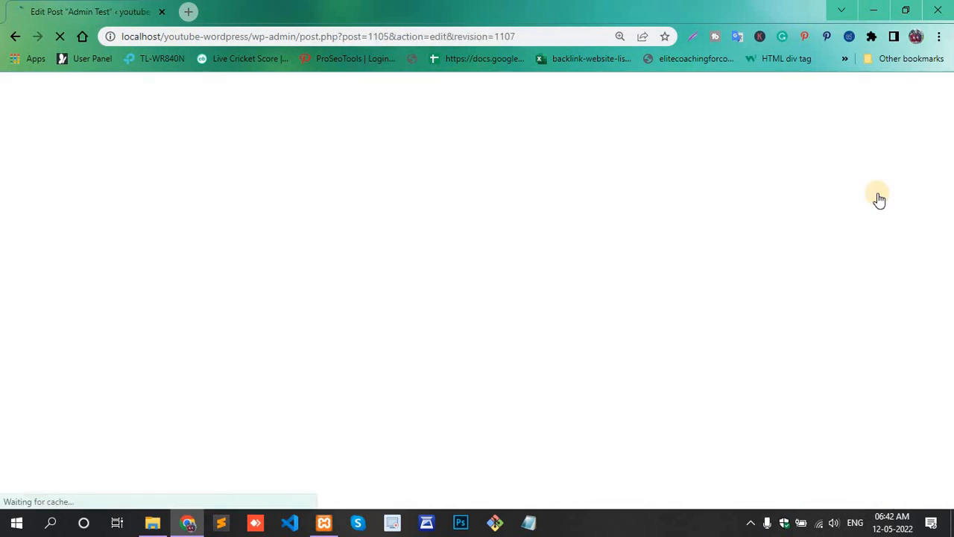
scroll(365, 320, down, 5)
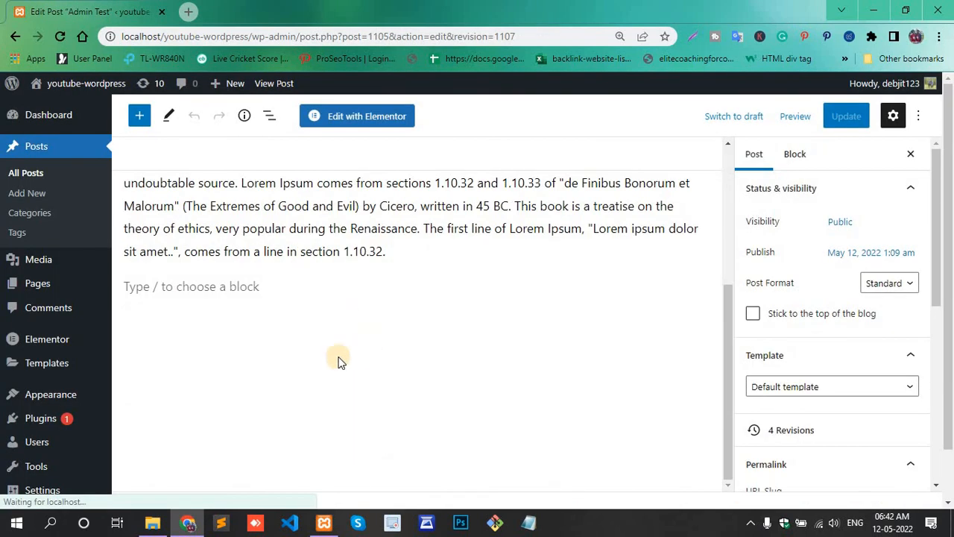
click(132, 287)
click(290, 434)
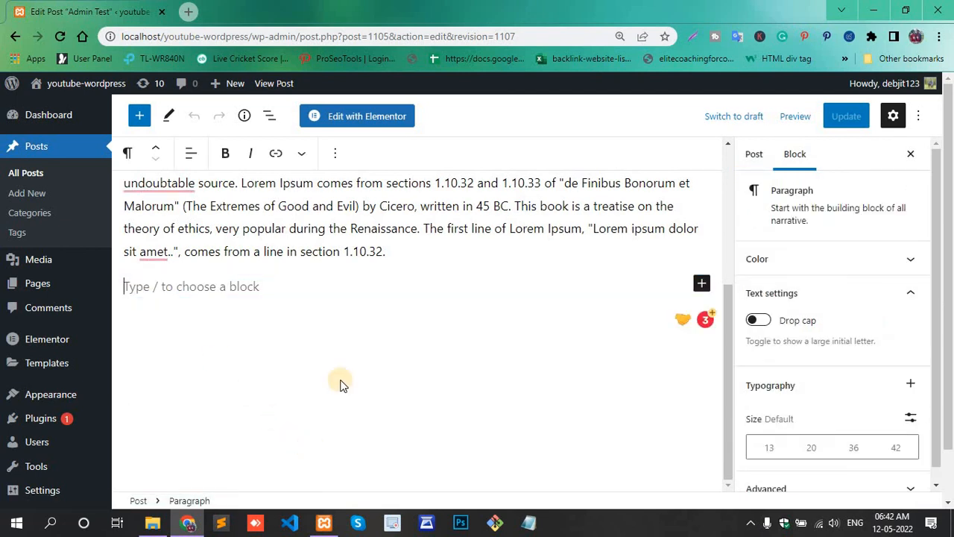
scroll(338, 327, up, 4)
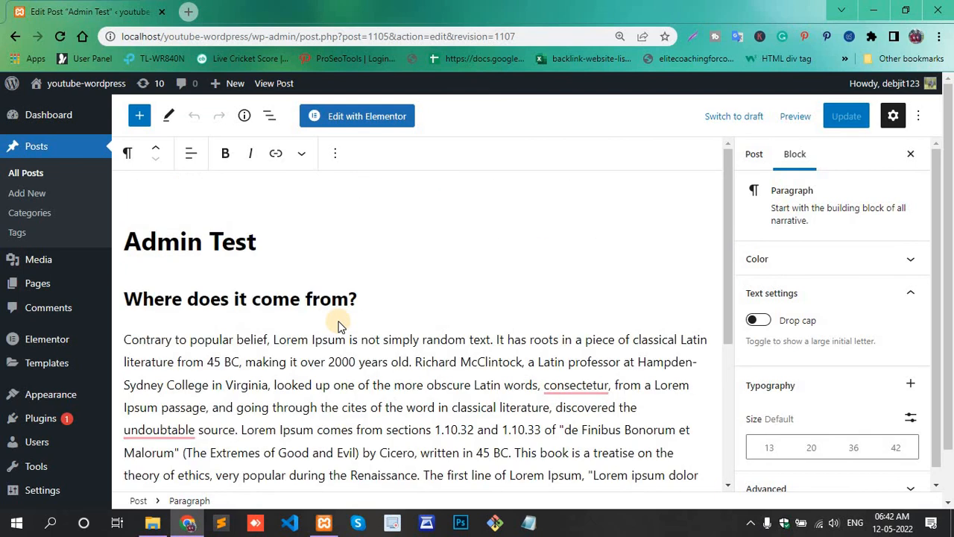